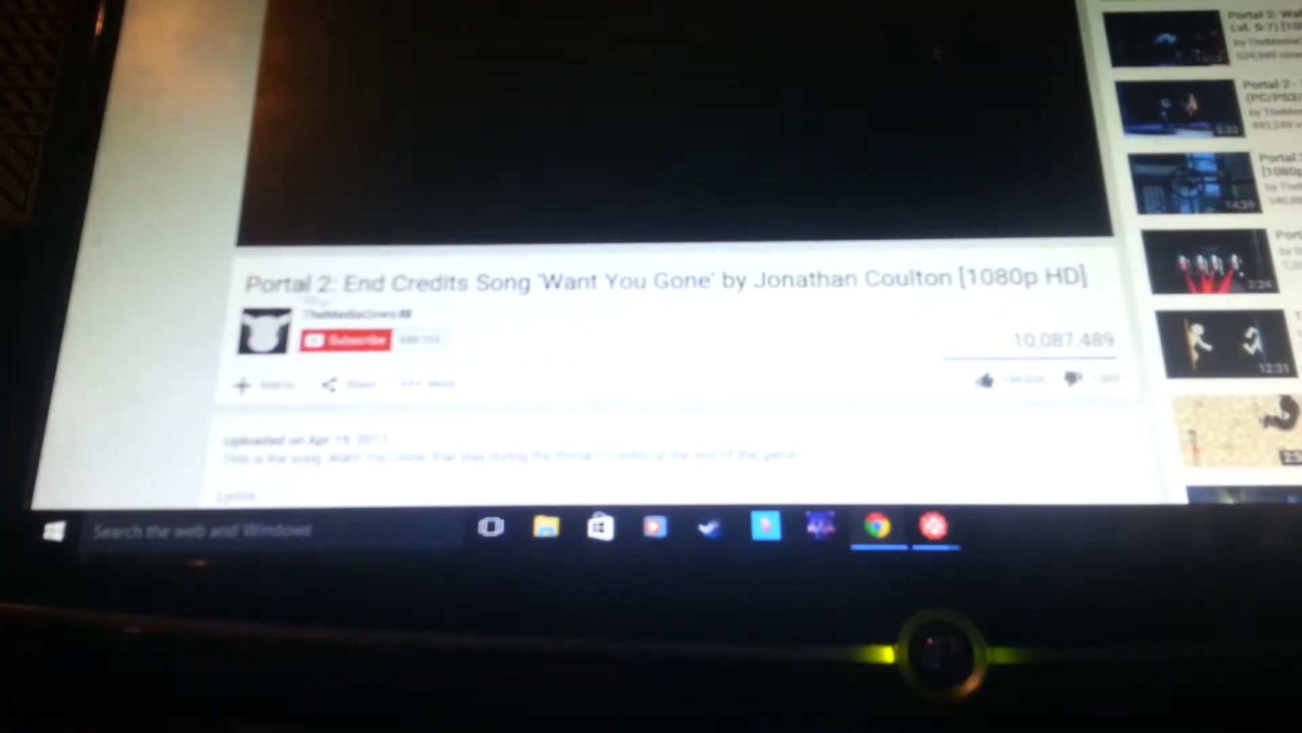
# Open YouTube's guide menu to show subscribed channels beside the 'Want You Gone' video page
pyautogui.click(153, 21)
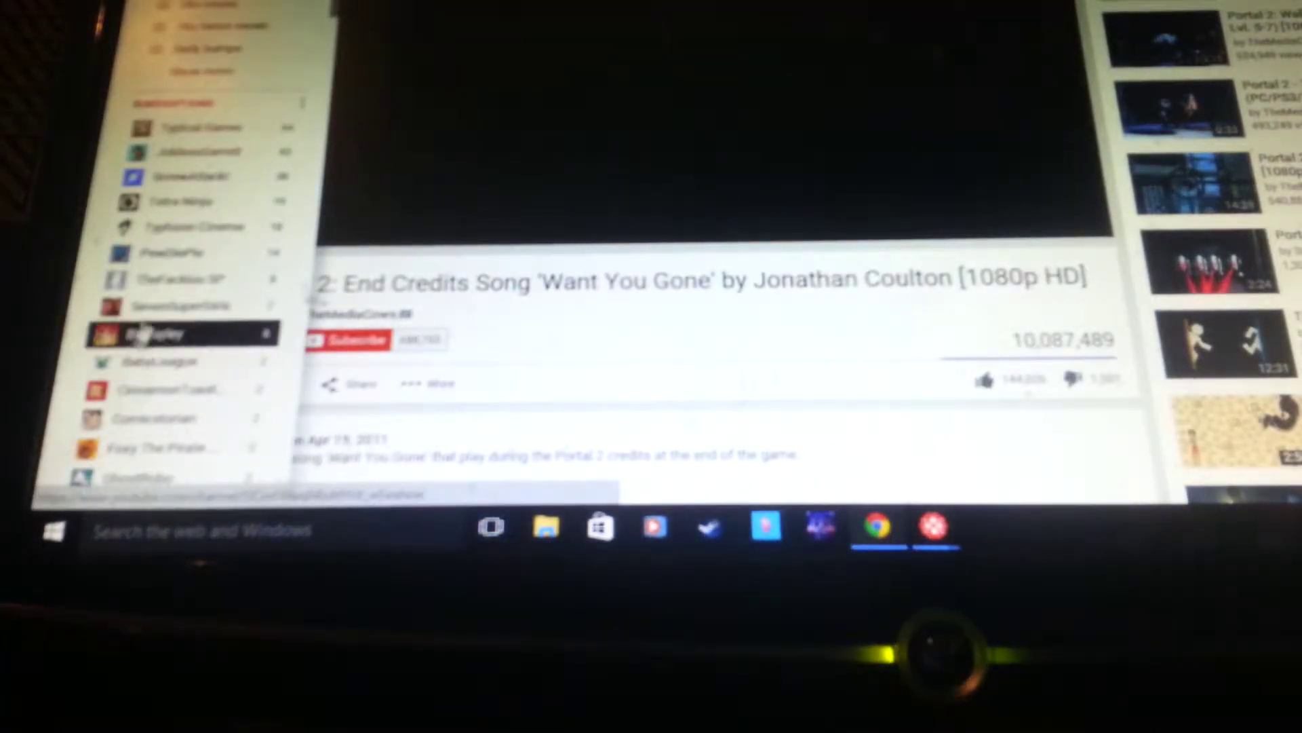